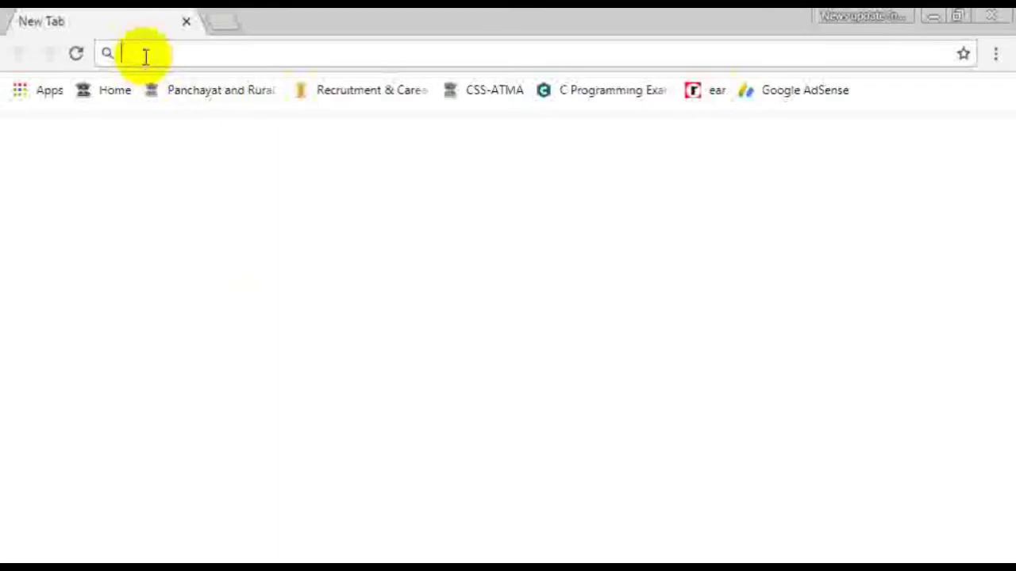
# Step: Open google.com and search for 'my lpg' from the suggestions
pyautogui.write('google.com')
pyautogui.press('Return')
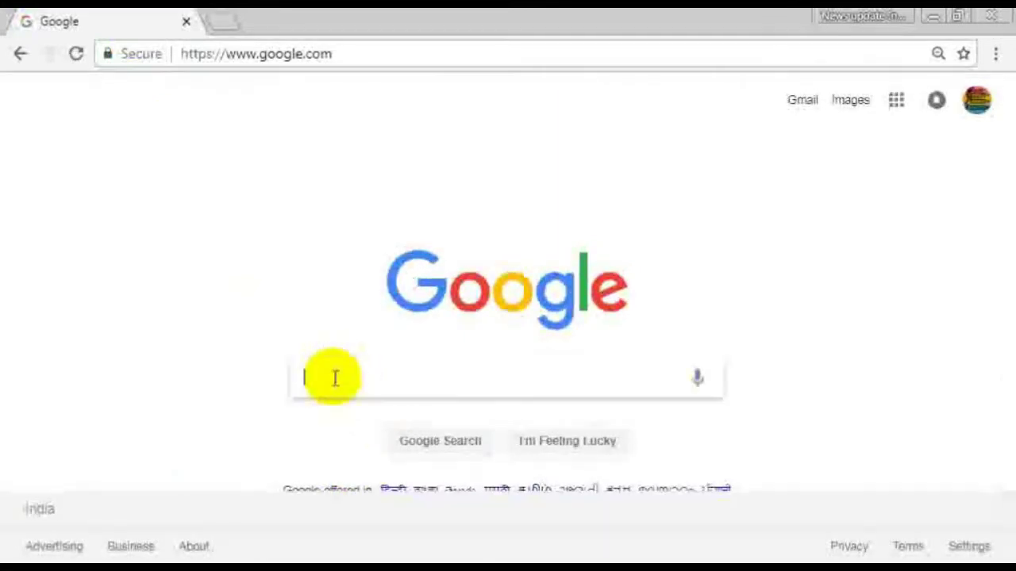
pyautogui.write('my')
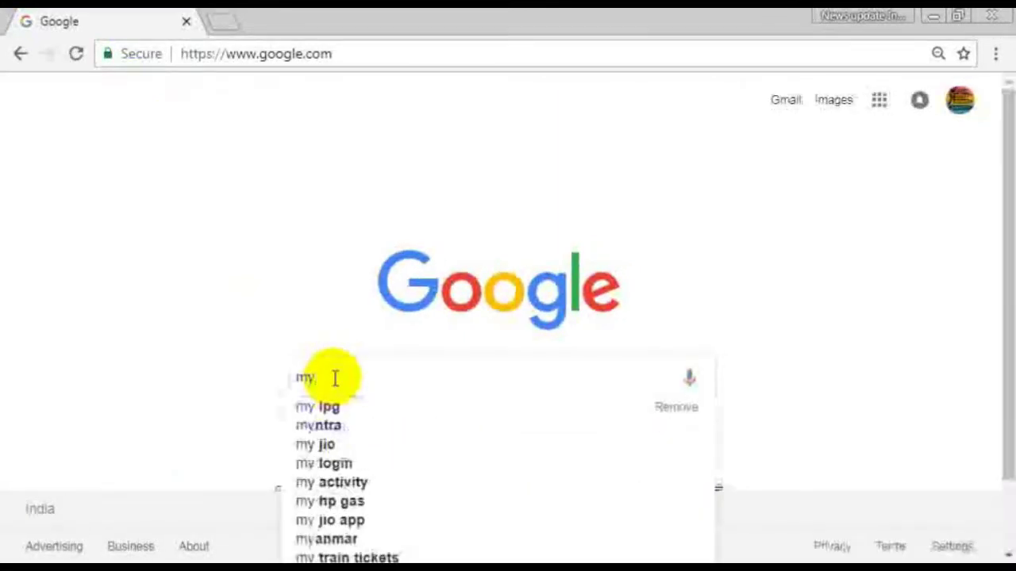
pyautogui.click(334, 408)
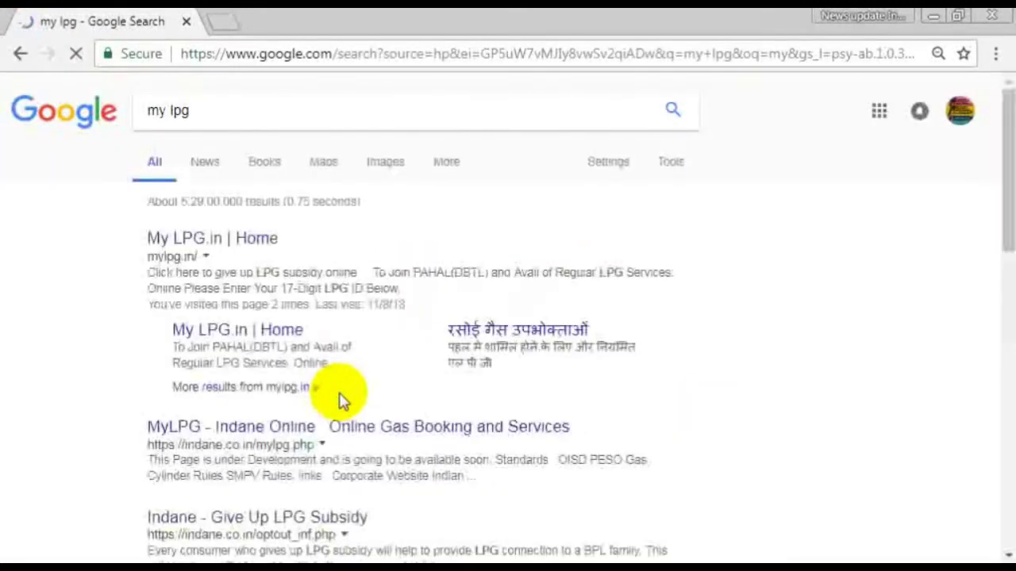
# Step: Open the My LPG.in home result and pick Indane to reach the My Indane.in LPG Services page
pyautogui.click(223, 243)
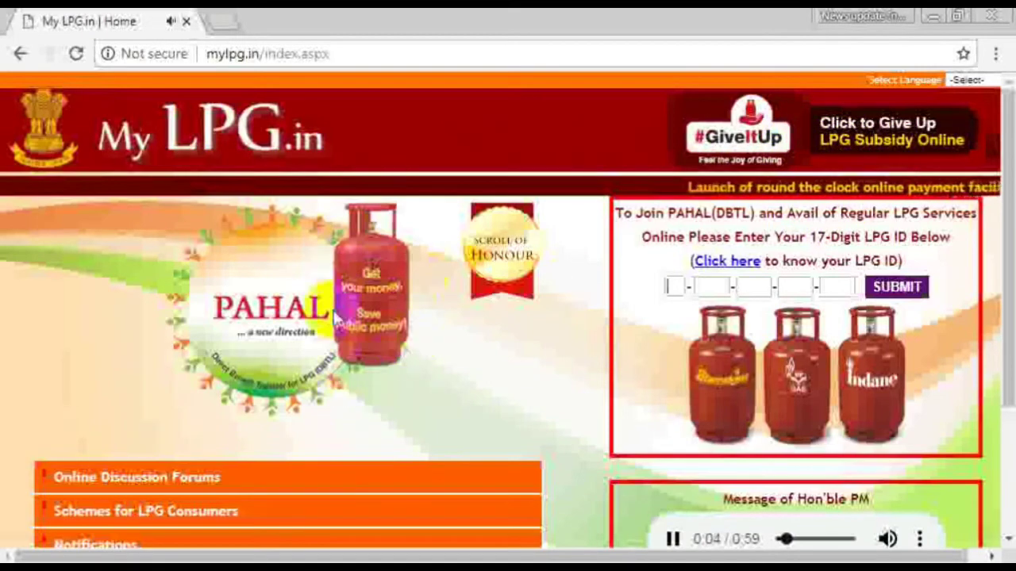
pyautogui.scroll(-2, 424, 281)
pyautogui.click(730, 293)
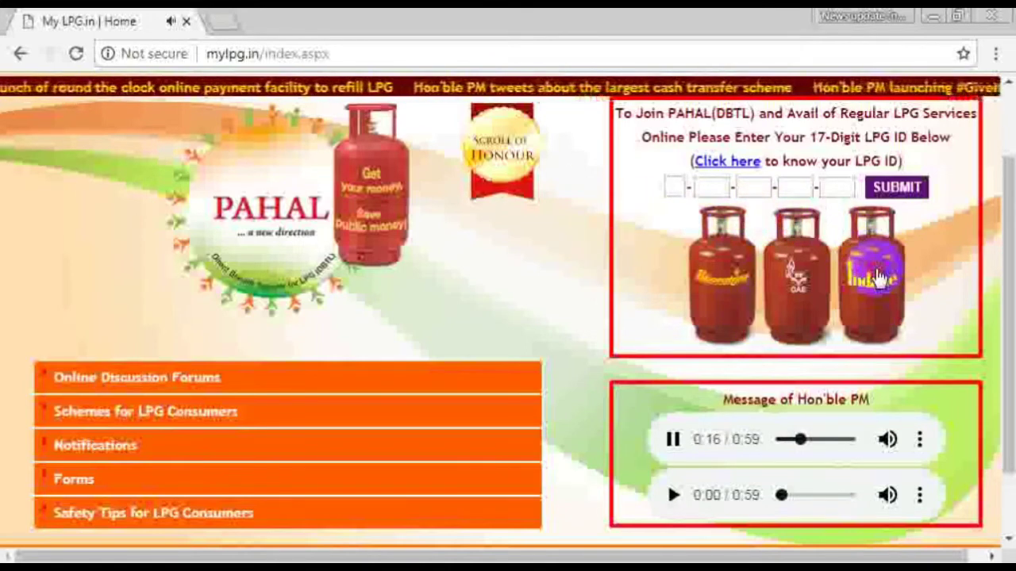
pyautogui.click(881, 277)
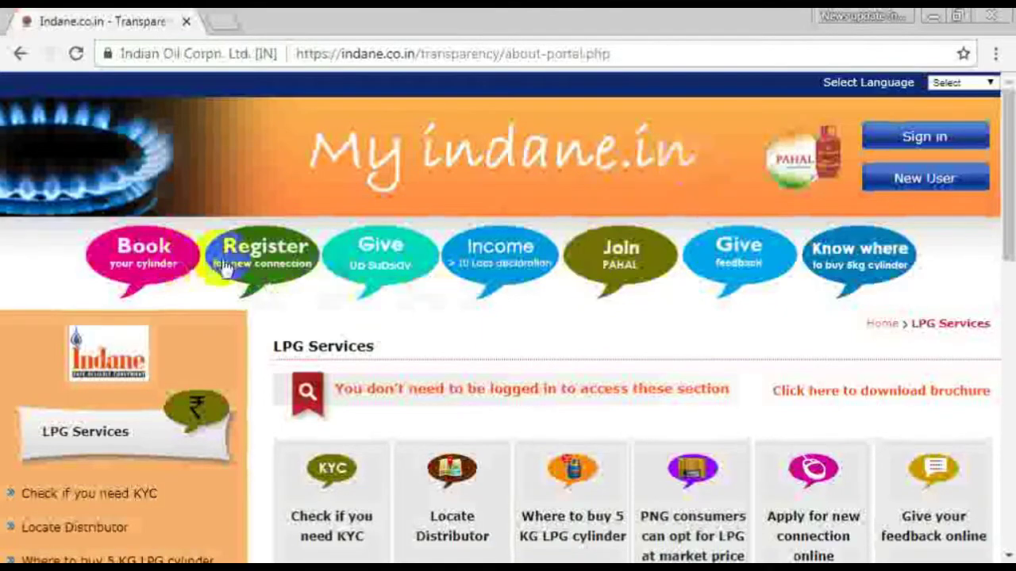
# Step: Highlight the LPG Services heading and follow 'Give your feedback online' to the IndianOil Support page
pyautogui.scroll(-3, 800, 172)
pyautogui.scroll(3, 838, 202)
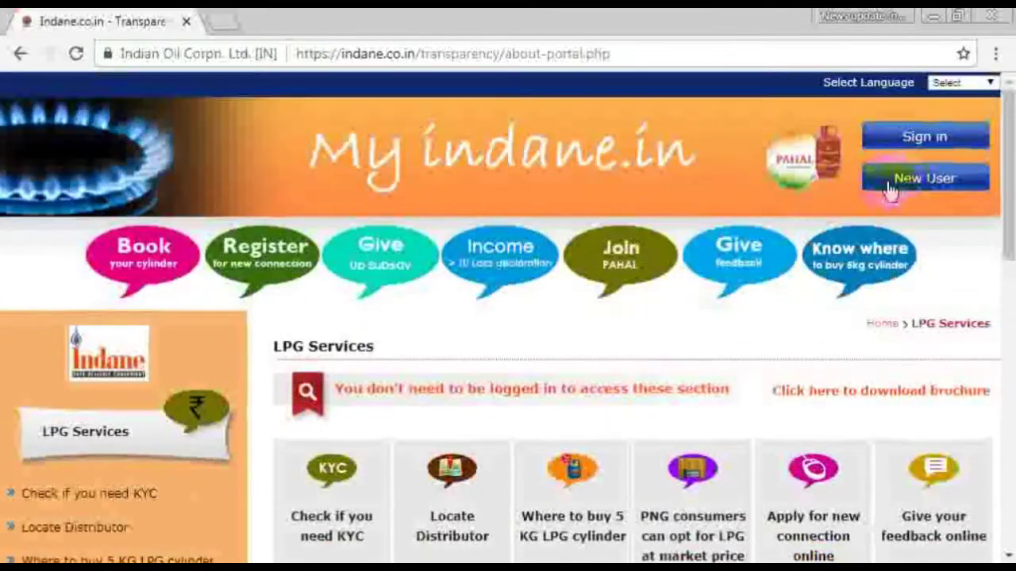
pyautogui.scroll(-1, 321, 321)
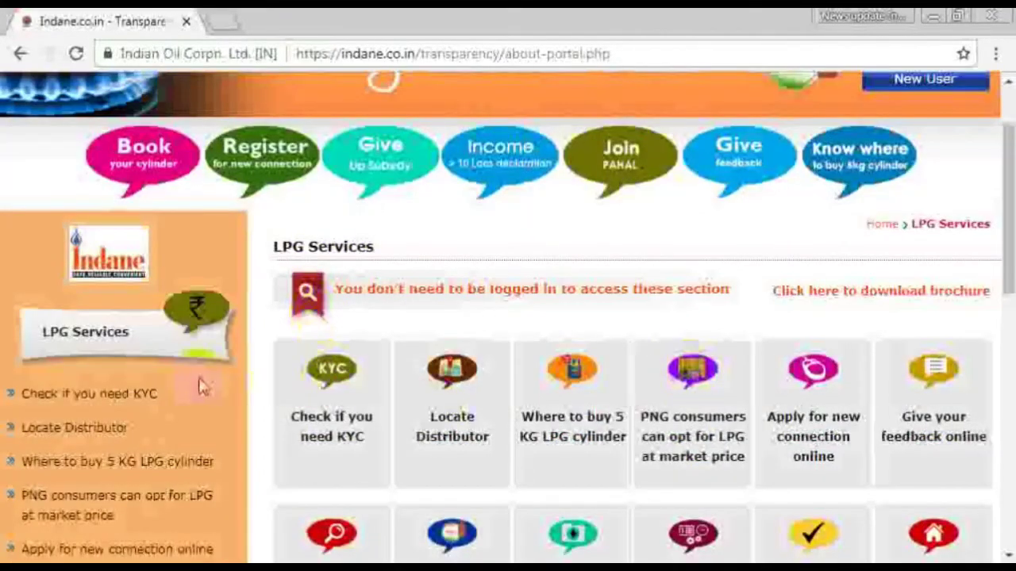
pyautogui.moveTo(150, 340); pyautogui.dragTo(31, 331)
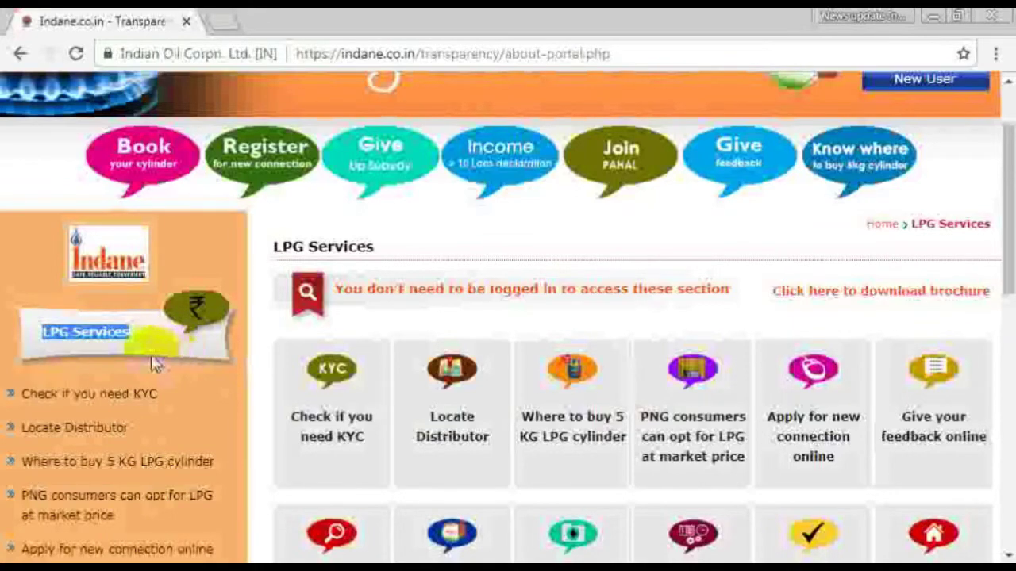
pyautogui.scroll(-2, 154, 363)
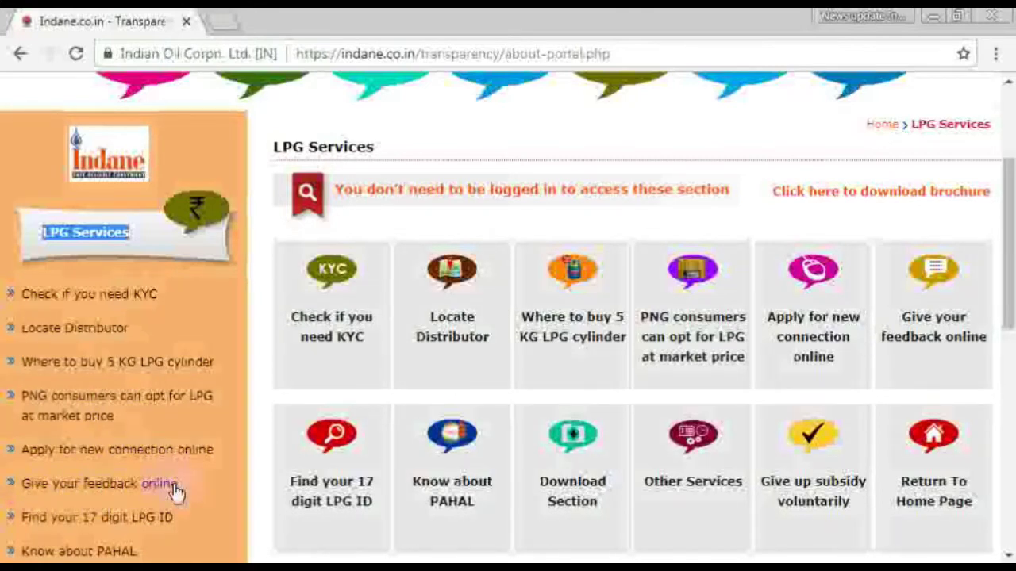
pyautogui.click(123, 492)
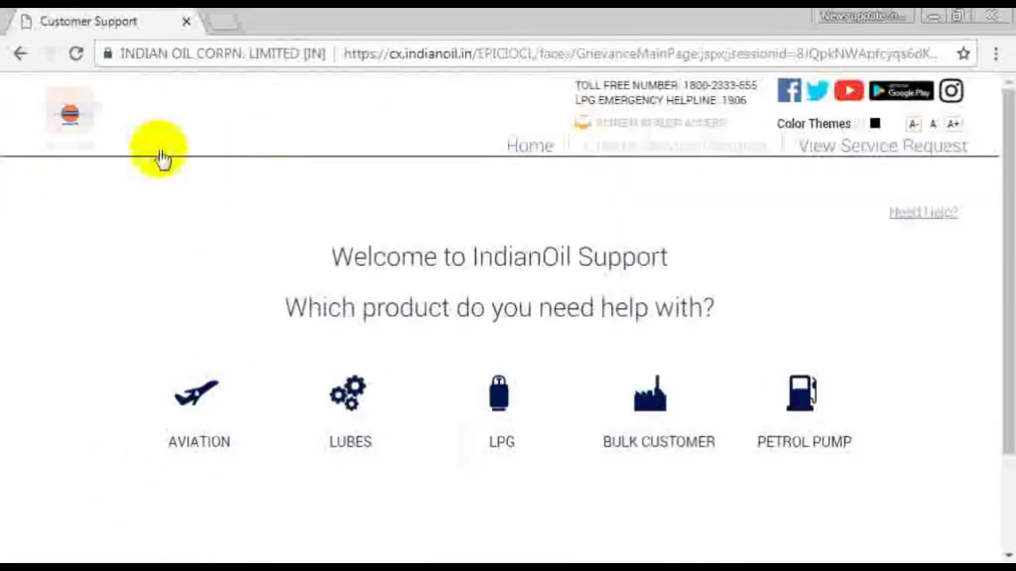
# Step: Choose LPG as the product, enter 'Gas Subsidy' as complaint details, and proceed
pyautogui.scroll(-3, 283, 182)
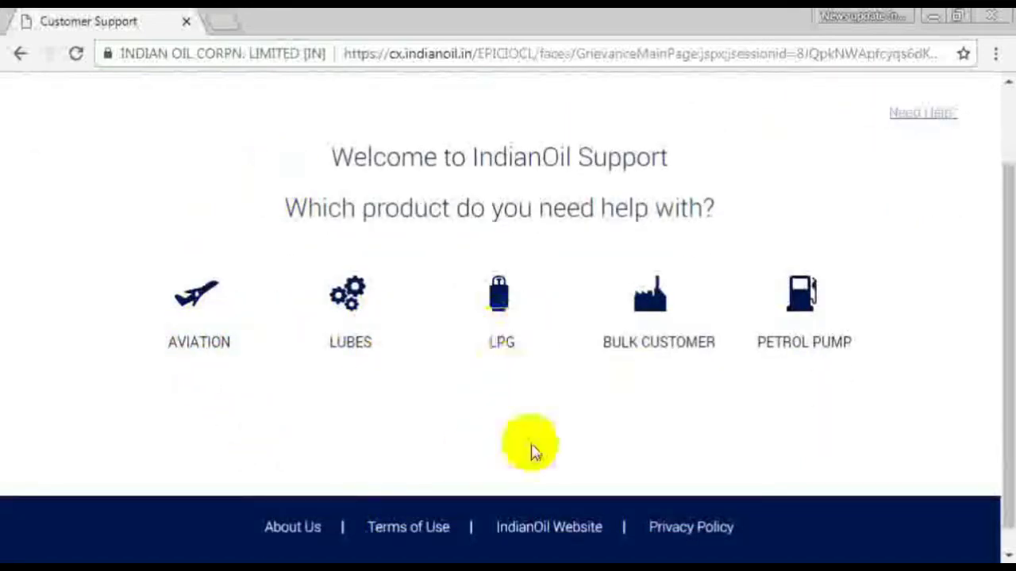
pyautogui.click(501, 309)
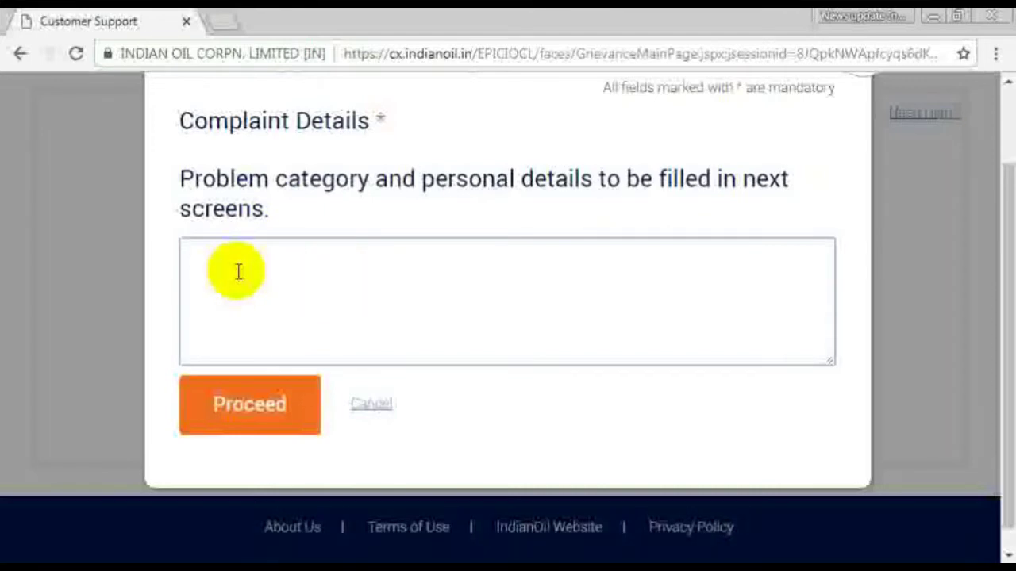
pyautogui.write('Gas Subsidy')
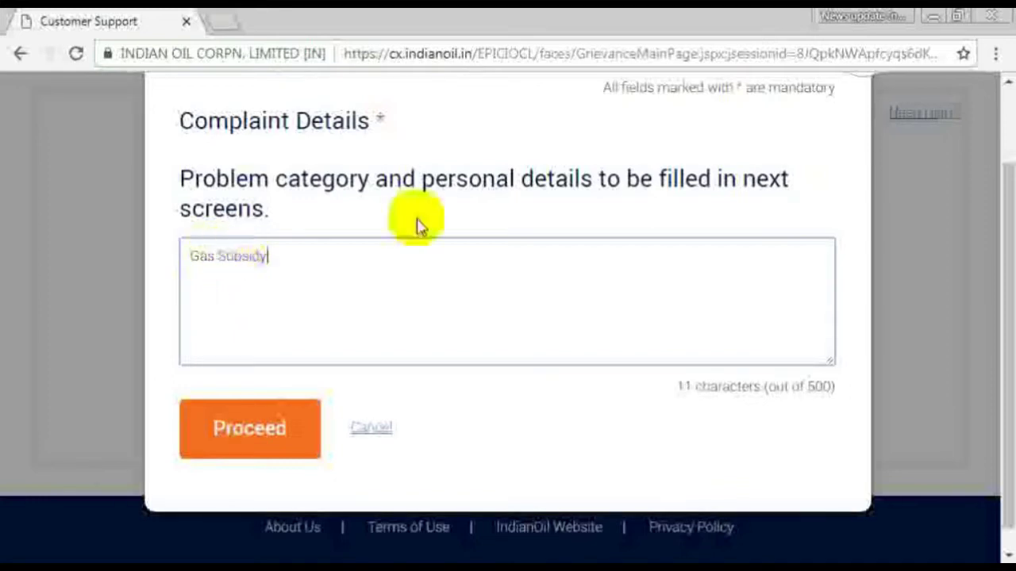
pyautogui.click(268, 437)
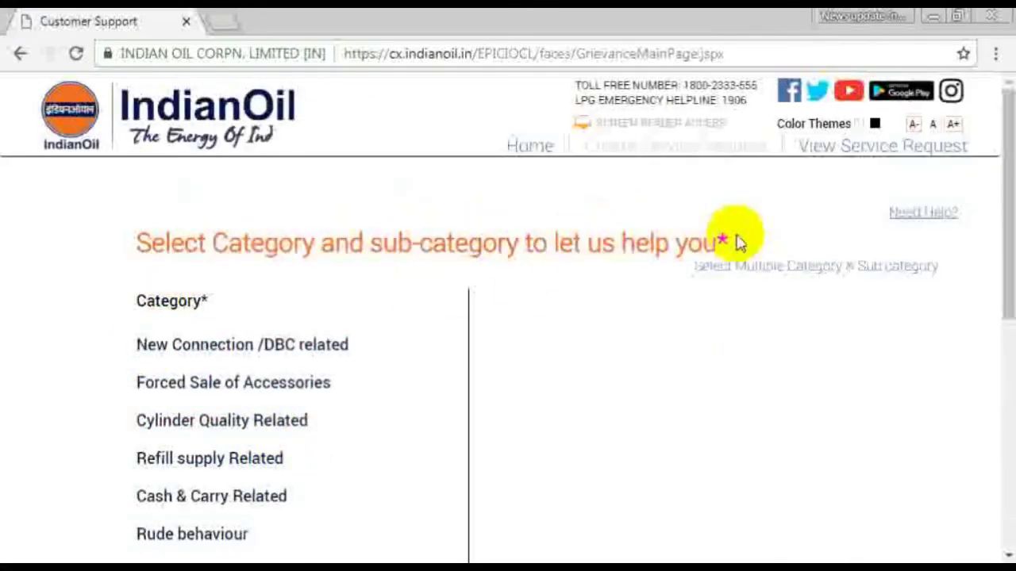
# Step: Select the Subsidy Related (PAHAL) category and its 'Subsidy not received' sub-category
pyautogui.scroll(-1, 199, 300)
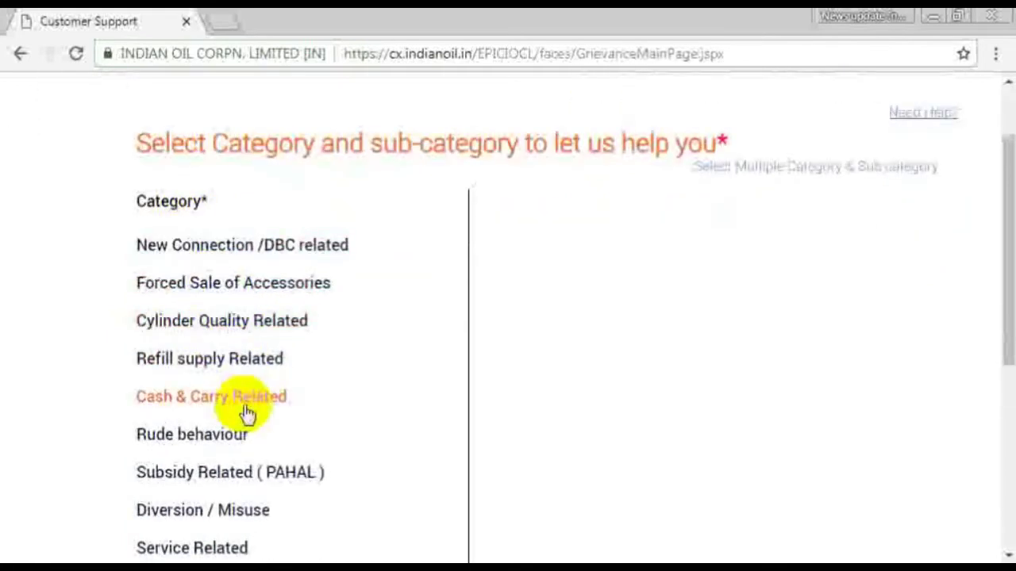
pyautogui.click(247, 476)
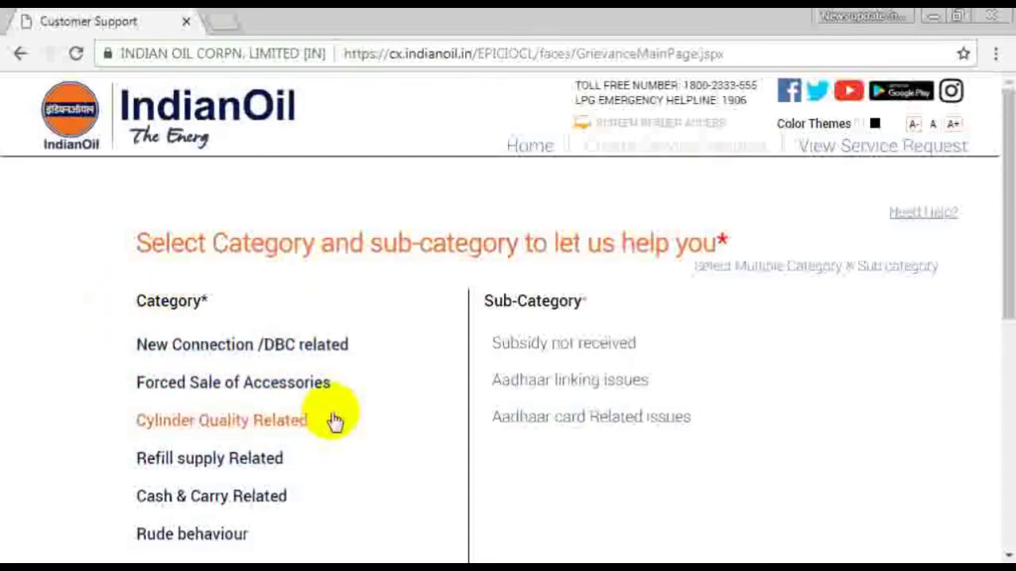
pyautogui.click(599, 350)
# Step: Enter the customer's registered 10-digit mobile number and submit it for identification
pyautogui.scroll(-3, 386, 318)
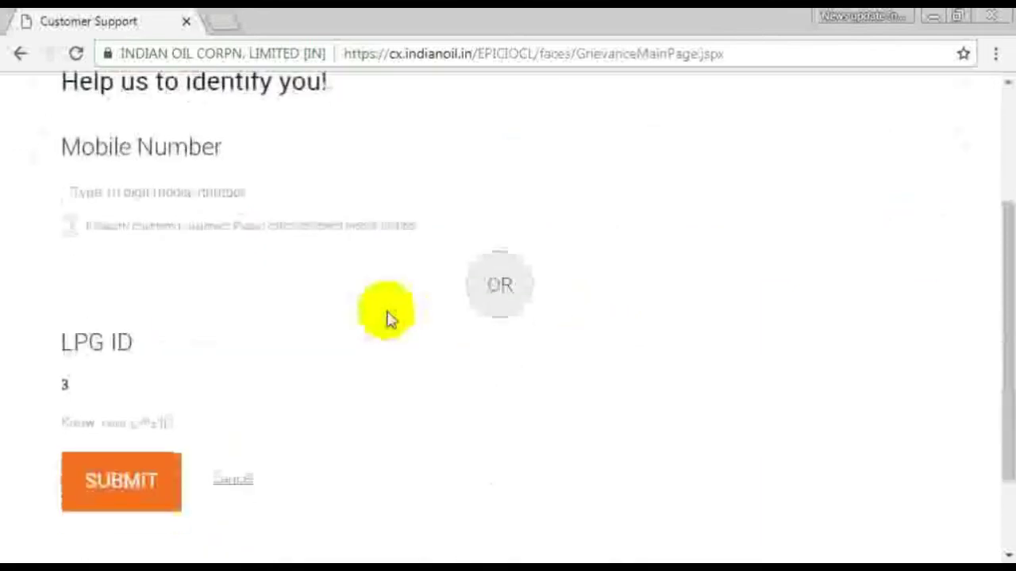
pyautogui.scroll(1, 170, 220)
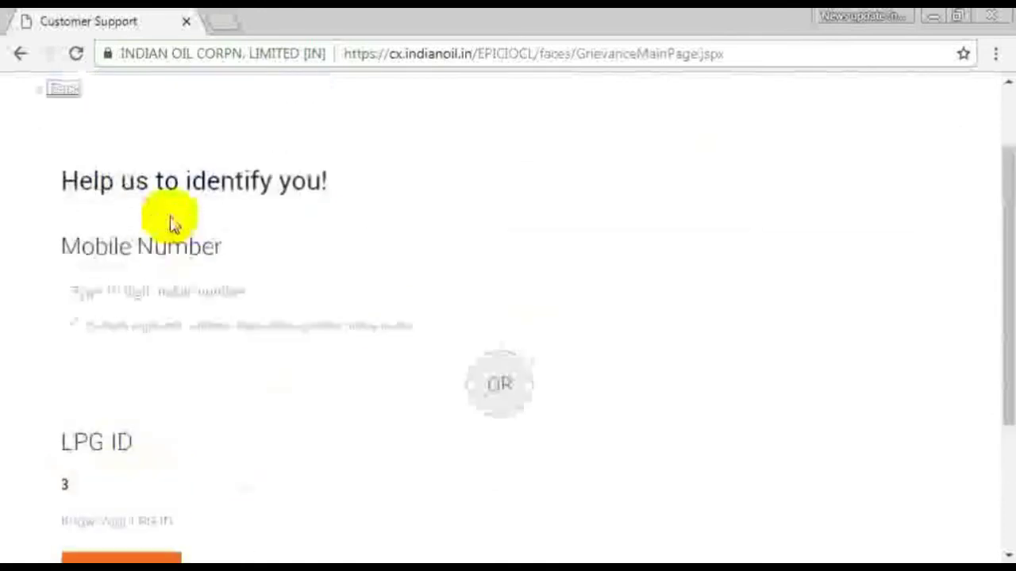
pyautogui.scroll(-1, 103, 288)
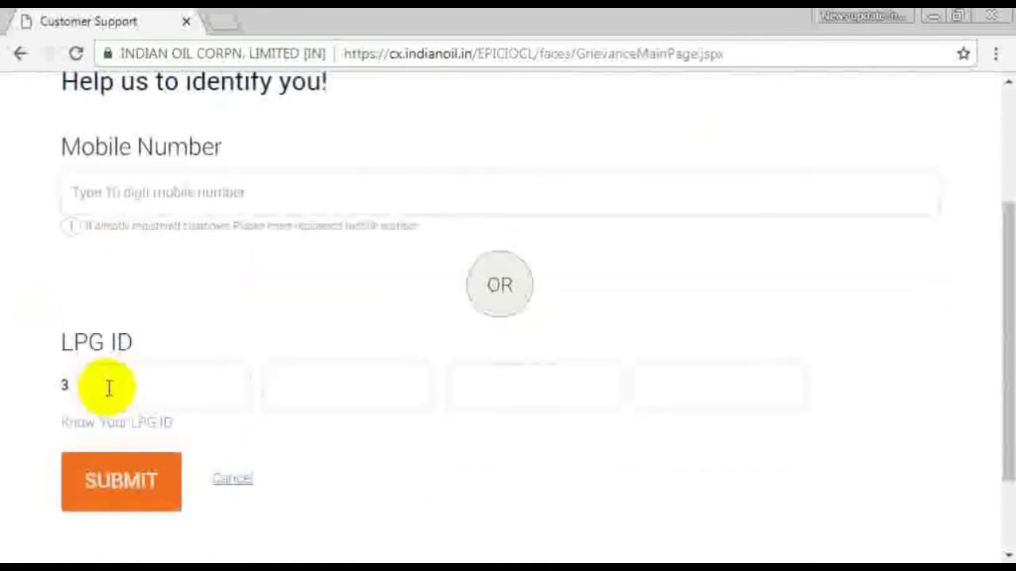
pyautogui.scroll(-1, 103, 390)
pyautogui.scroll(1, 114, 298)
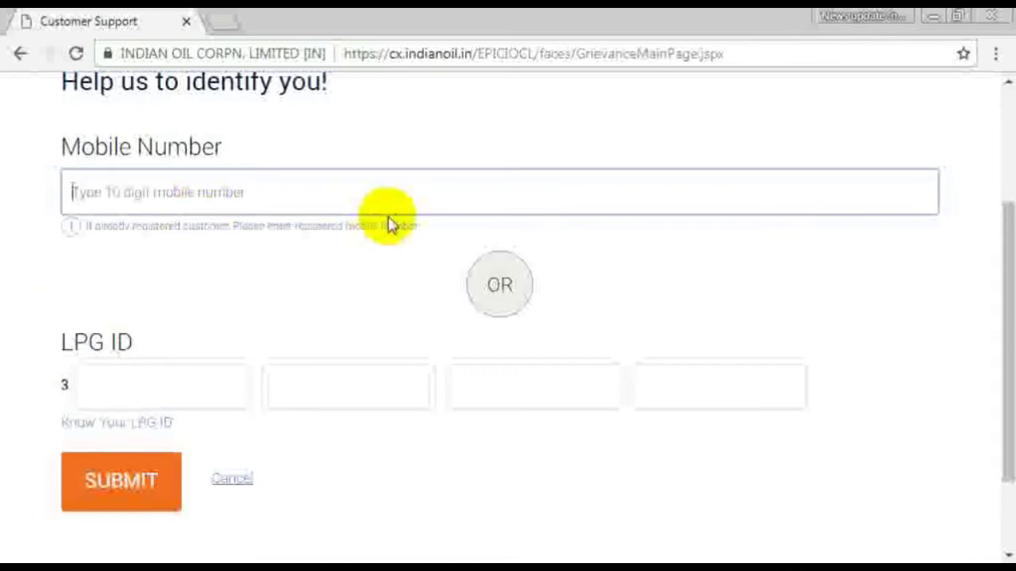
pyautogui.click(389, 225)
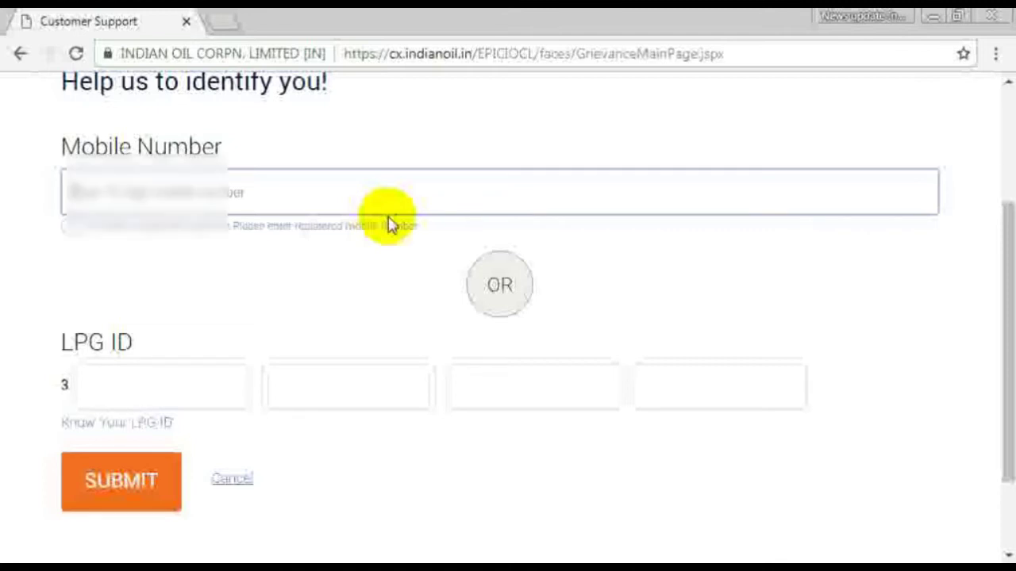
pyautogui.write('98')
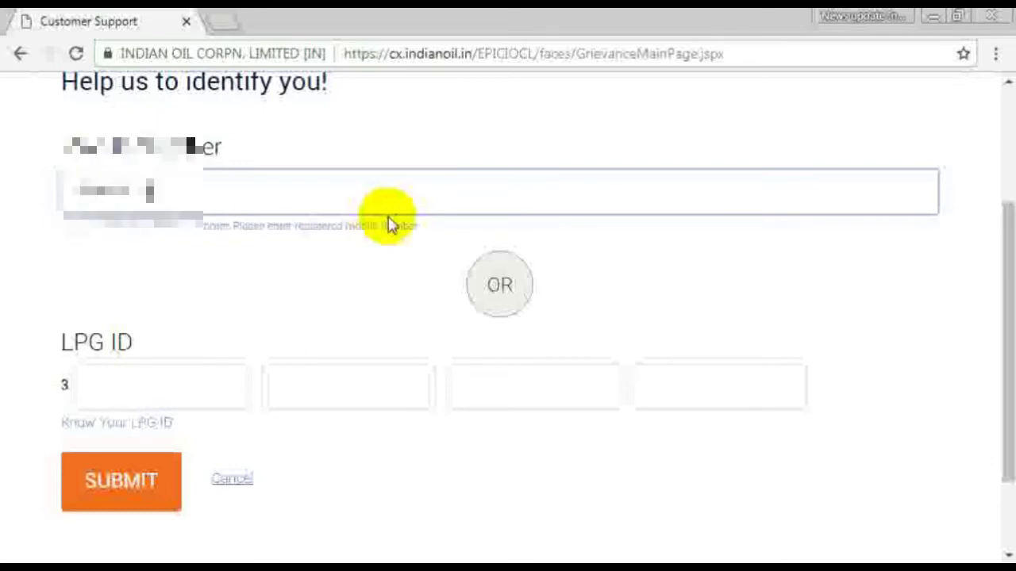
pyautogui.scroll(-3, 389, 223)
pyautogui.click(133, 382)
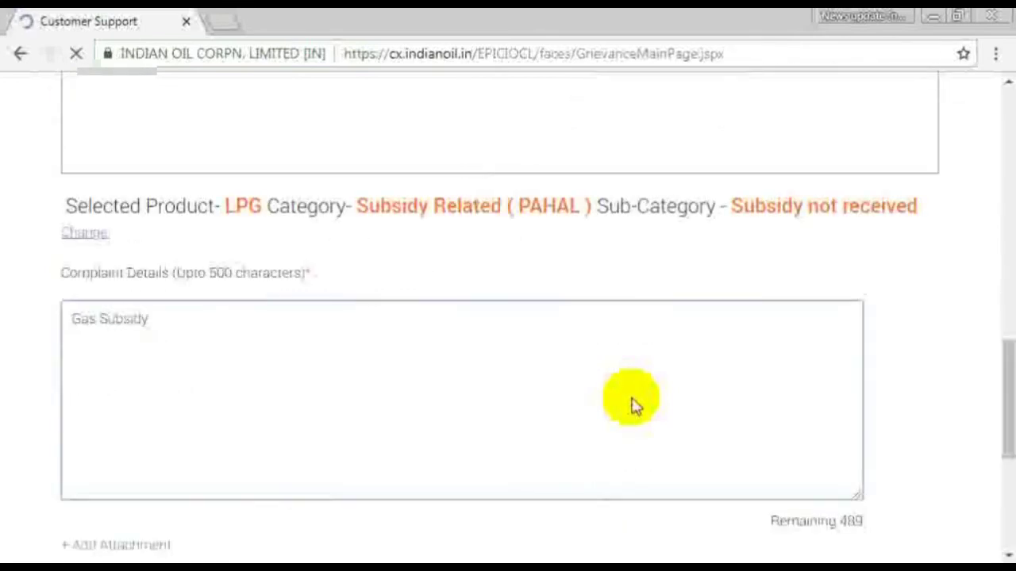
# Step: Scroll through the prefilled customer details down to the past deliveries and subsidy amounts table
pyautogui.scroll(5, 632, 405)
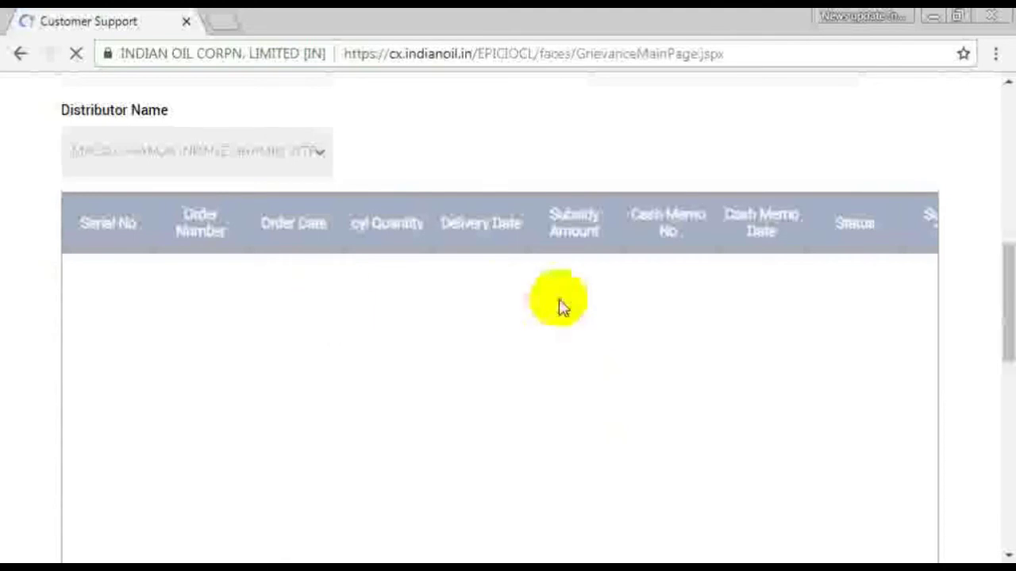
pyautogui.scroll(6, 420, 256)
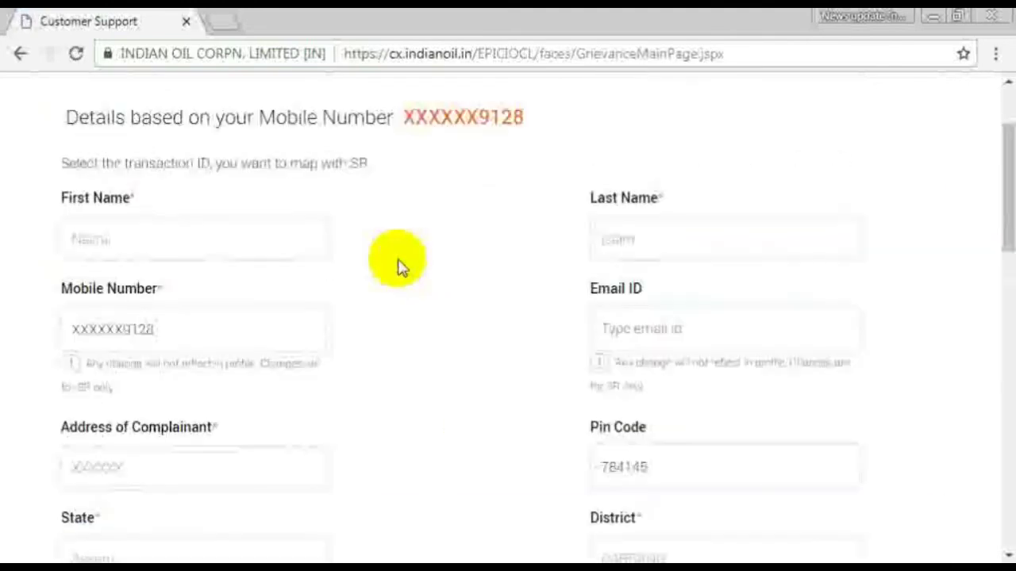
pyautogui.scroll(-2, 595, 302)
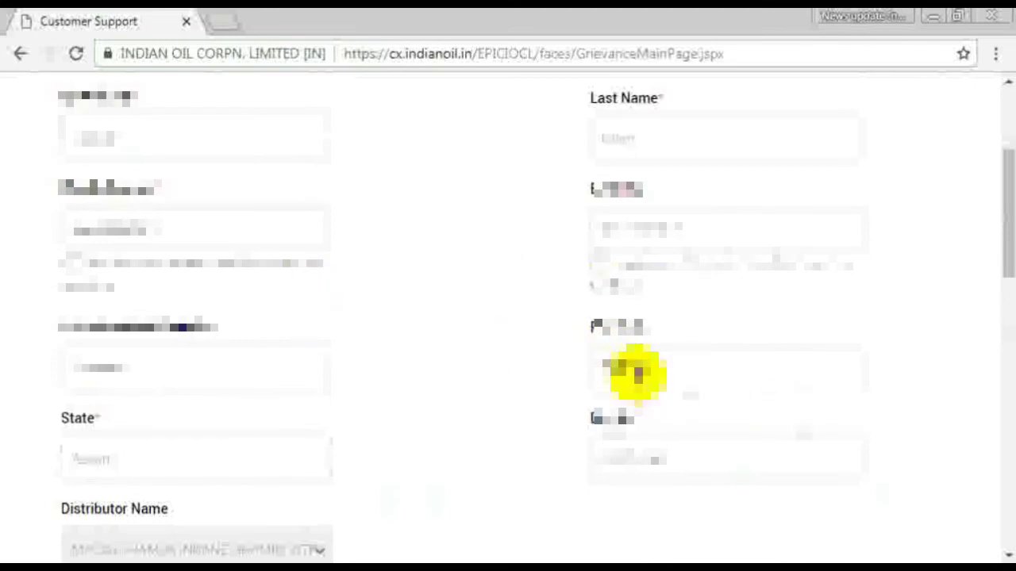
pyautogui.scroll(-2, 631, 376)
pyautogui.scroll(-4, 545, 283)
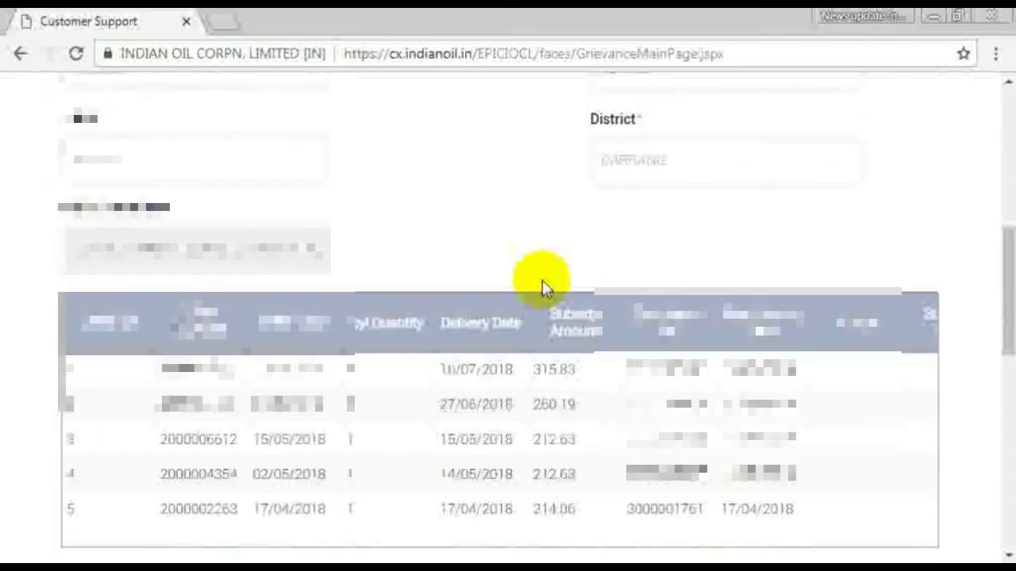